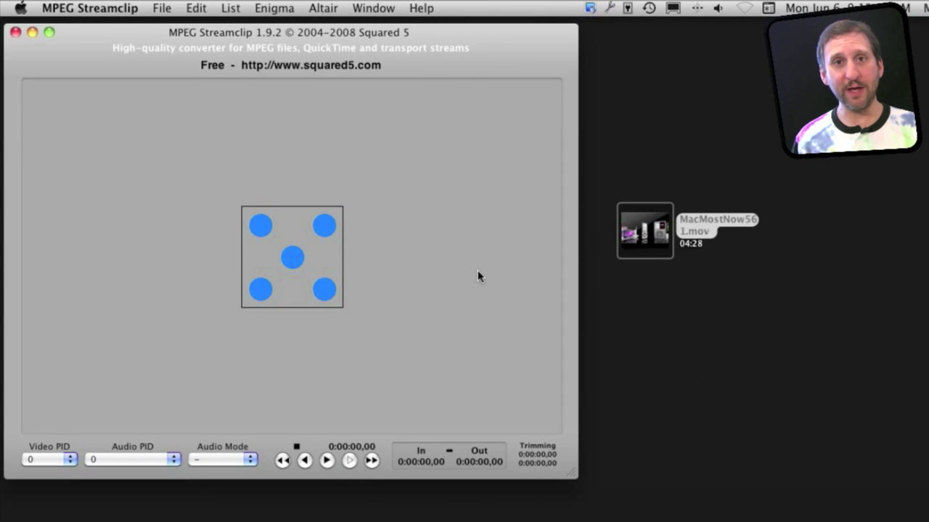
- Check the file size of MacMostNow561.mov on the desktop with Get Info
{"action": "mouse_move", "coordinate": [639, 243]}
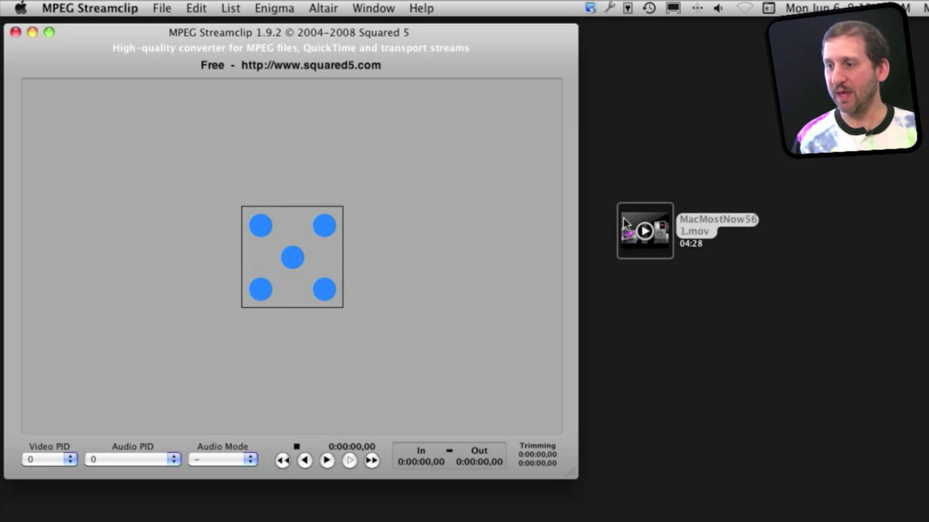
{"action": "left_click", "coordinate": [624, 223]}
{"action": "key", "text": "super+i"}
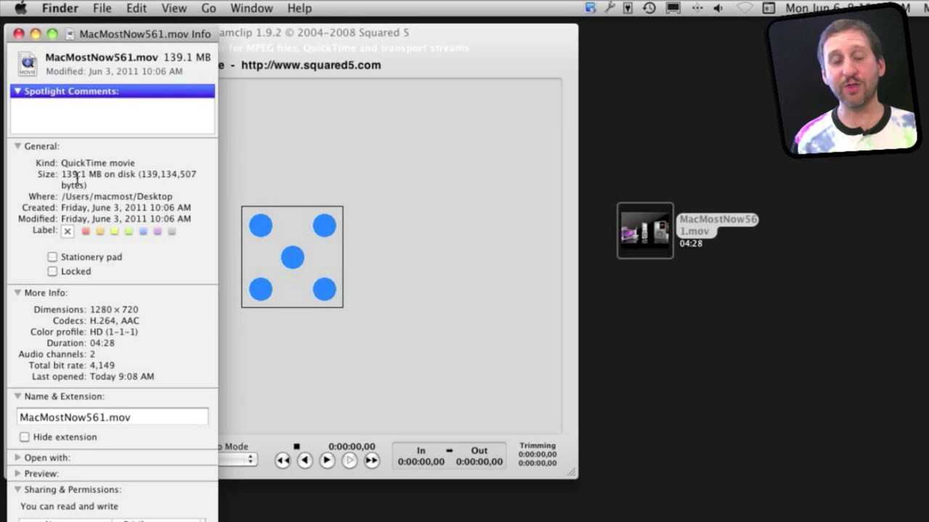
{"action": "left_click", "coordinate": [19, 34]}
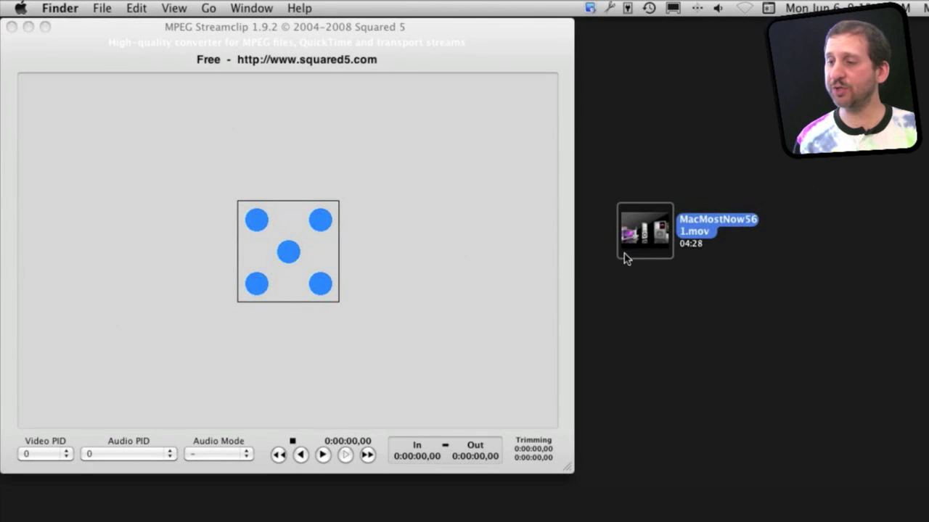
- Load MacMostNow561.mov into MPEG Streamclip and bring up its MPEG-4 export settings
{"action": "mouse_move", "coordinate": [633, 223]}
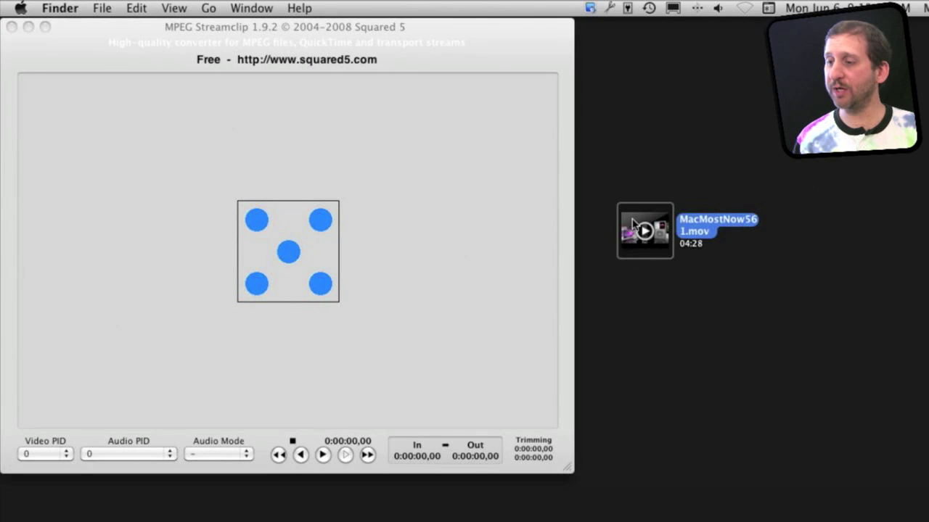
{"action": "left_click_drag", "start_coordinate": [633, 224], "coordinate": [259, 201]}
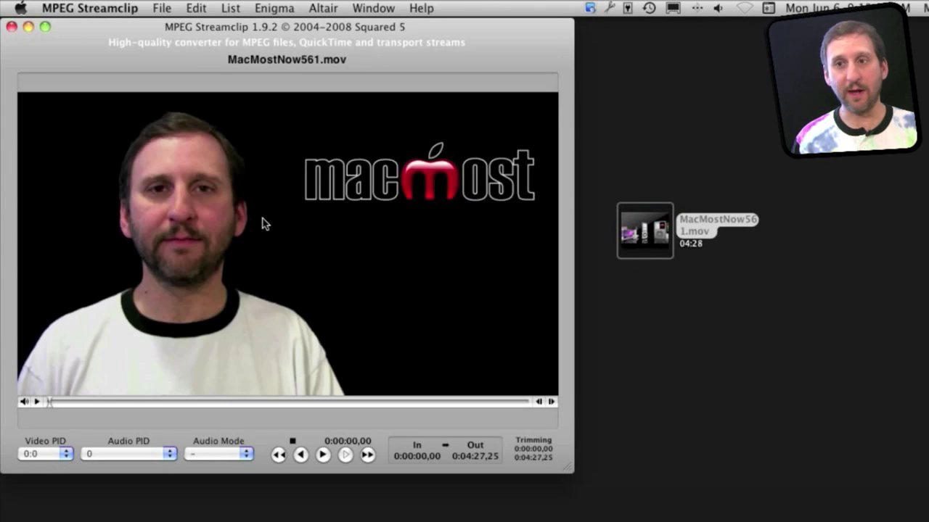
{"action": "left_click", "coordinate": [161, 8]}
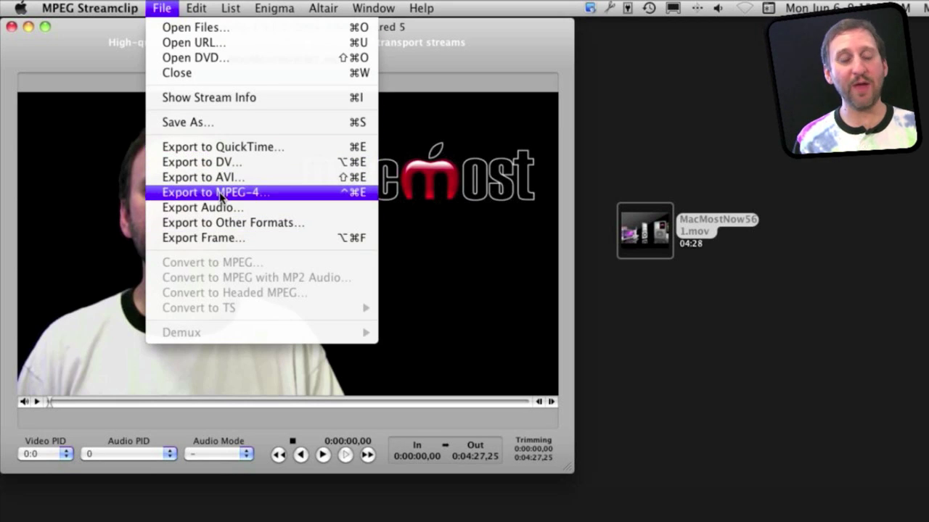
{"action": "left_click", "coordinate": [220, 194]}
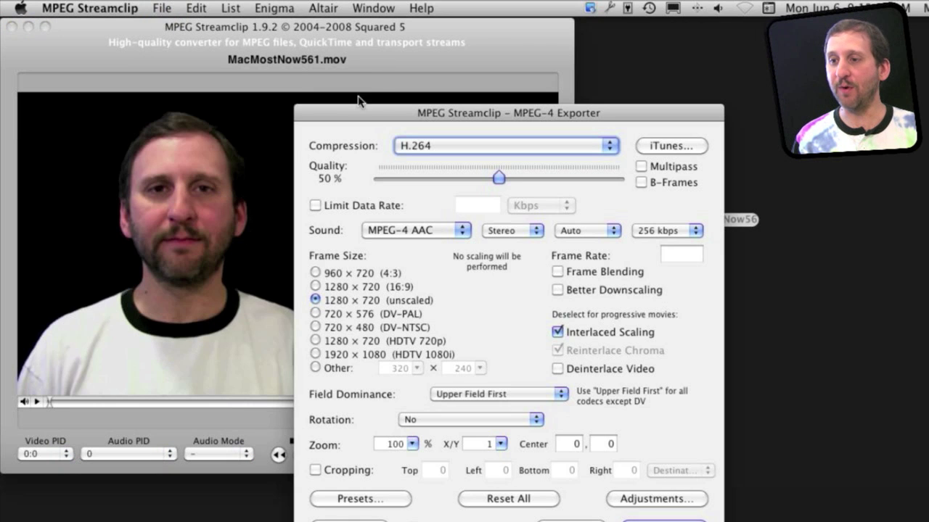
{"action": "left_click_drag", "start_coordinate": [378, 99], "coordinate": [144, 34]}
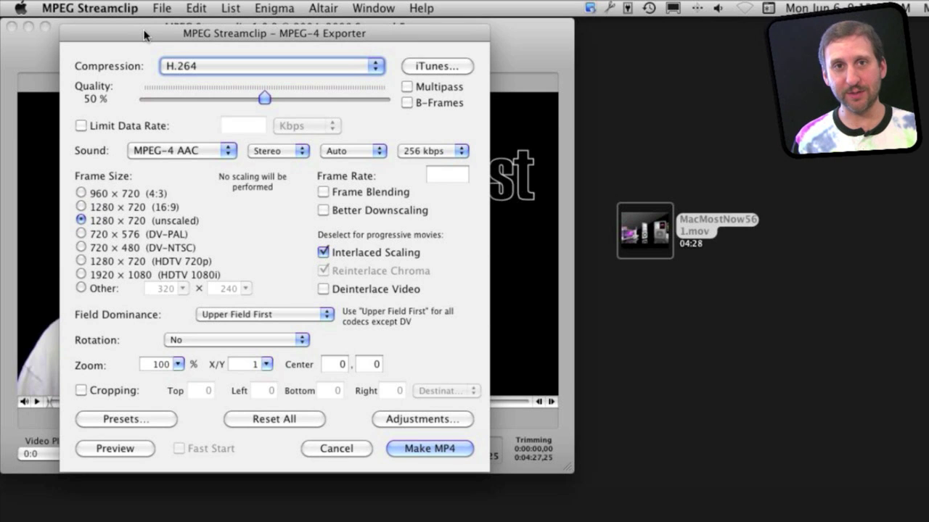
{"action": "left_click", "coordinate": [215, 68]}
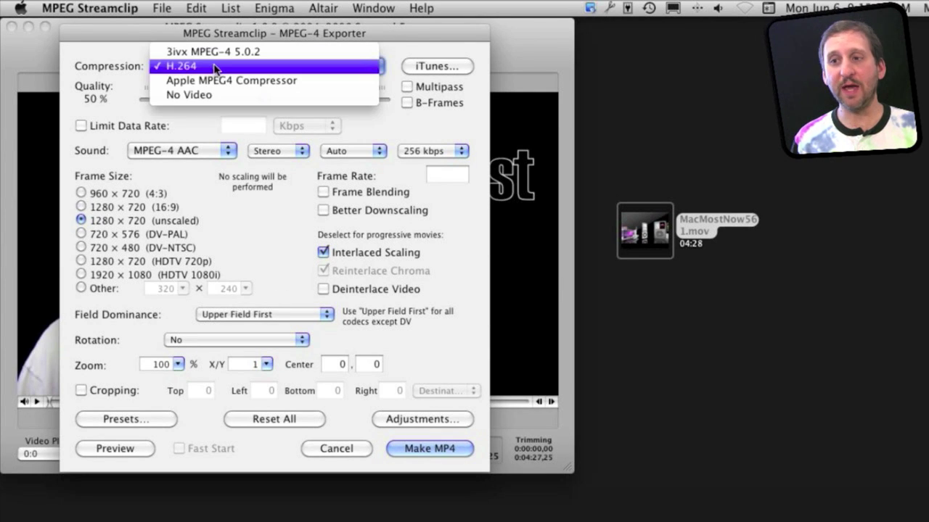
- Keep H.264, raise quality to 100% and enable Multipass and B-Frames
{"action": "left_click", "coordinate": [129, 68]}
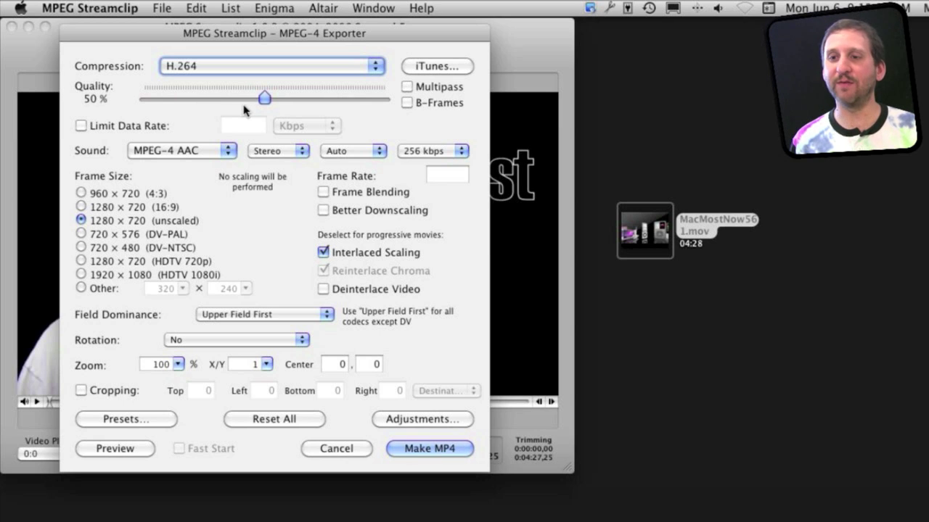
{"action": "left_click_drag", "start_coordinate": [264, 98], "coordinate": [459, 104]}
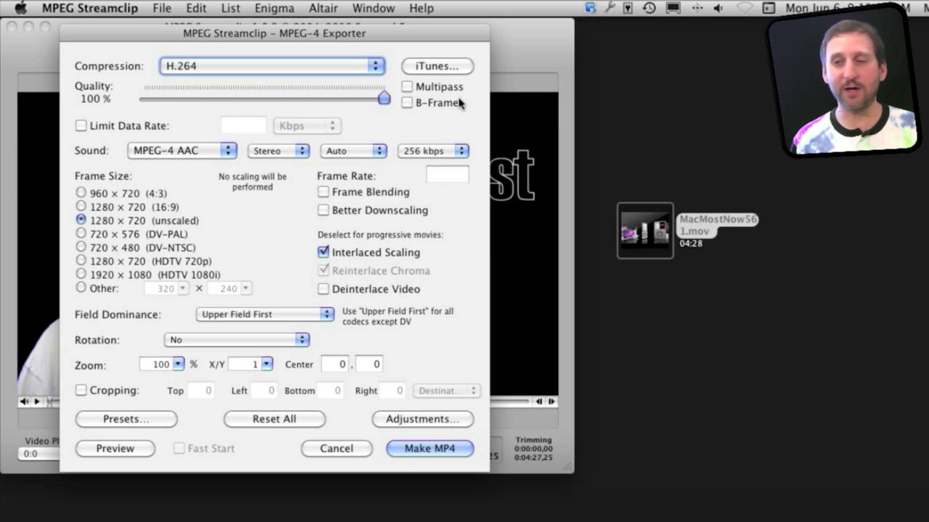
{"action": "left_click", "coordinate": [407, 87]}
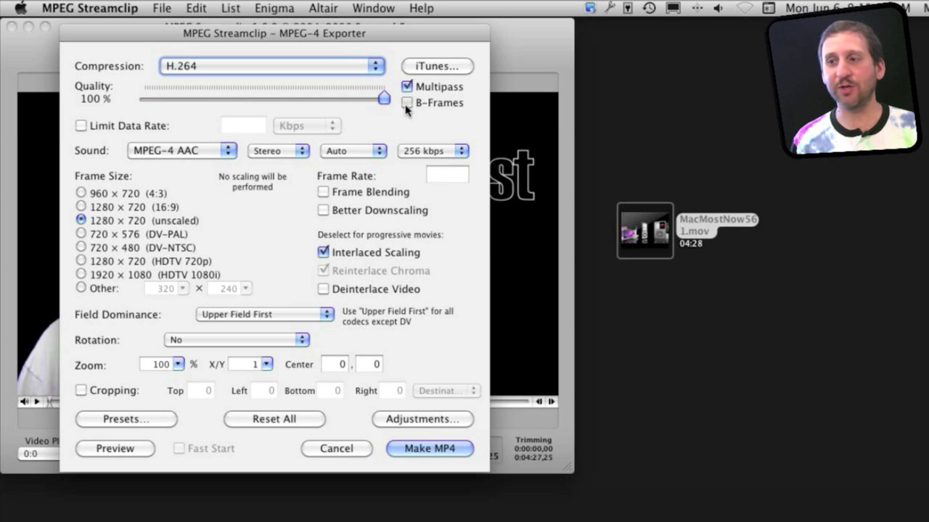
{"action": "left_click", "coordinate": [407, 103]}
- Briefly revert to 50% with both options off, then restore 100%, Multipass and B-Frames
{"action": "left_click_drag", "start_coordinate": [382, 97], "coordinate": [264, 100]}
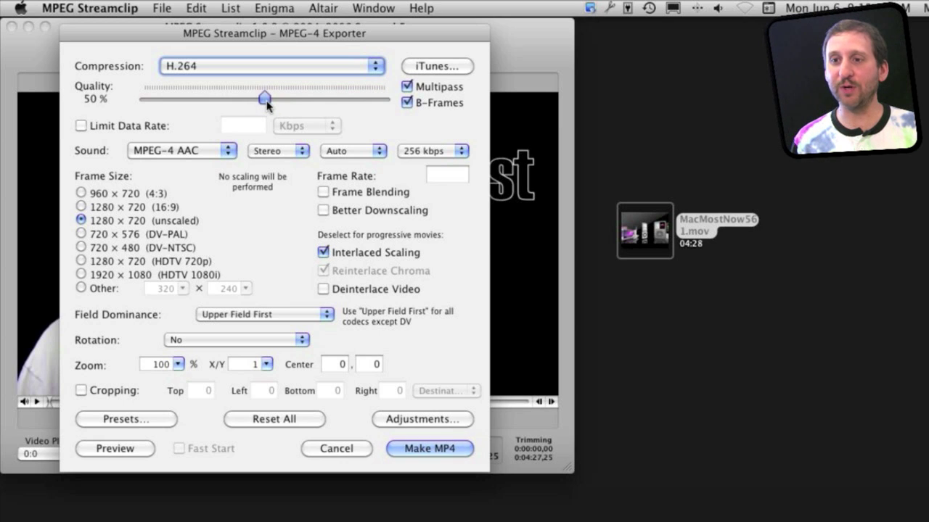
{"action": "left_click", "coordinate": [408, 87]}
{"action": "left_click", "coordinate": [407, 103]}
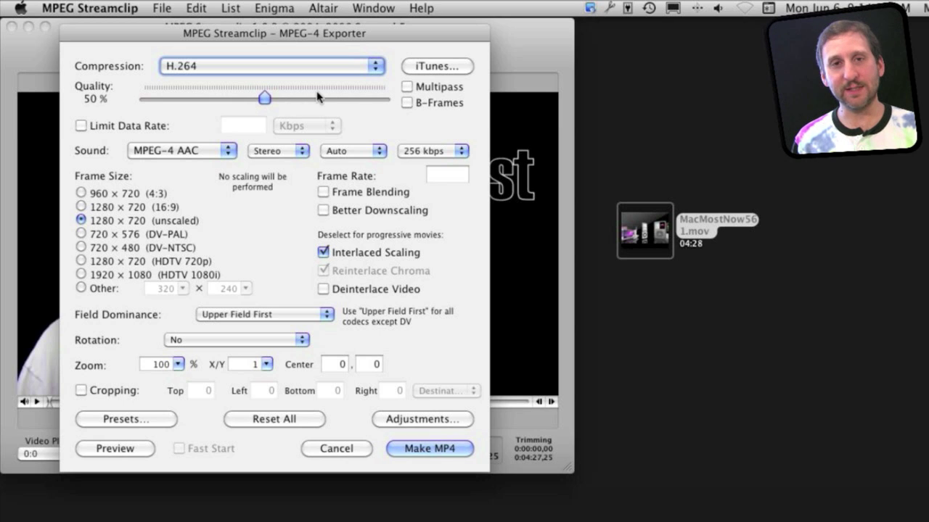
{"action": "left_click", "coordinate": [407, 86]}
{"action": "left_click", "coordinate": [407, 102]}
{"action": "left_click_drag", "start_coordinate": [279, 102], "coordinate": [419, 105]}
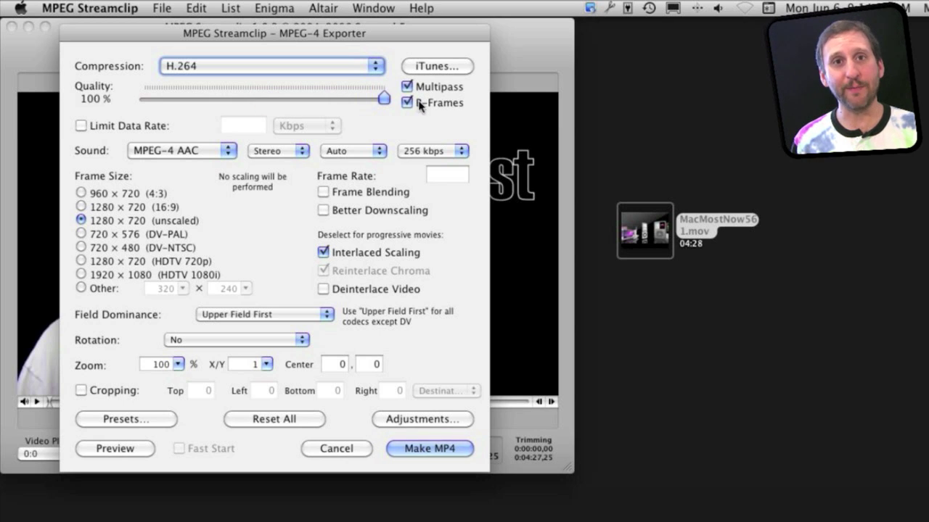
- Limit the data rate to 1000 Kbps, replacing an initial 2000 entry
{"action": "left_click", "coordinate": [81, 126]}
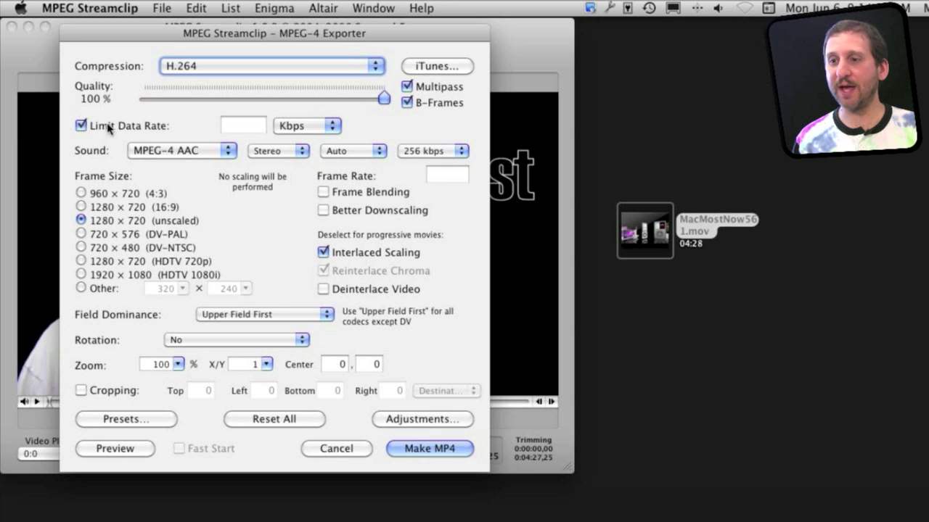
{"action": "left_click", "coordinate": [250, 125]}
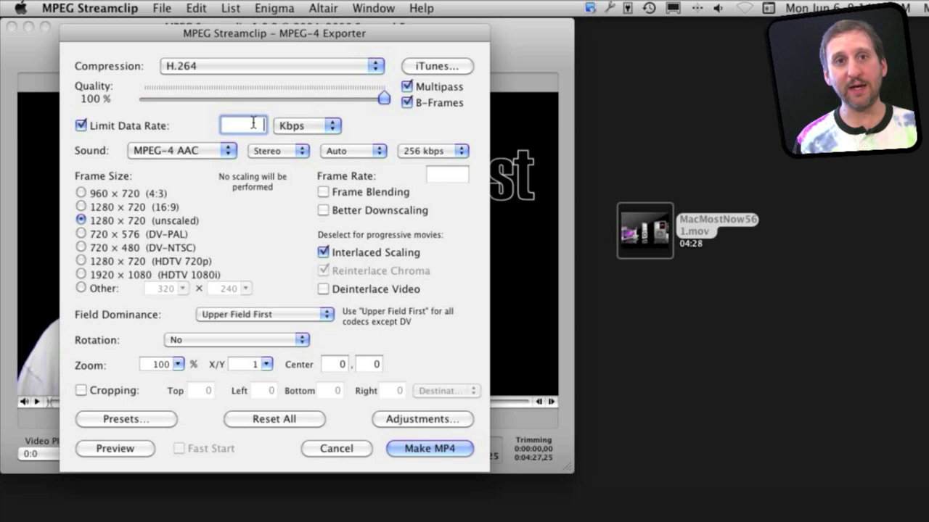
{"action": "type", "text": "2000"}
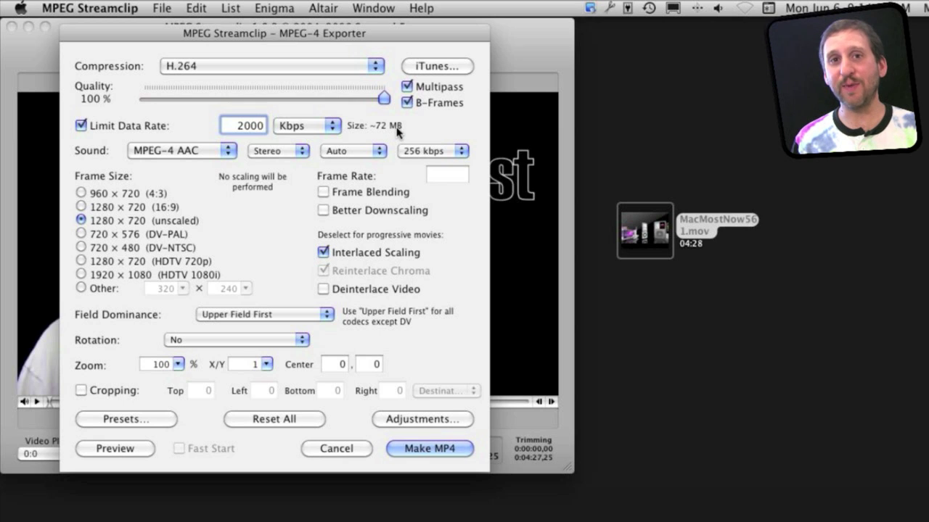
{"action": "double_click", "coordinate": [248, 127]}
{"action": "type", "text": "1000"}
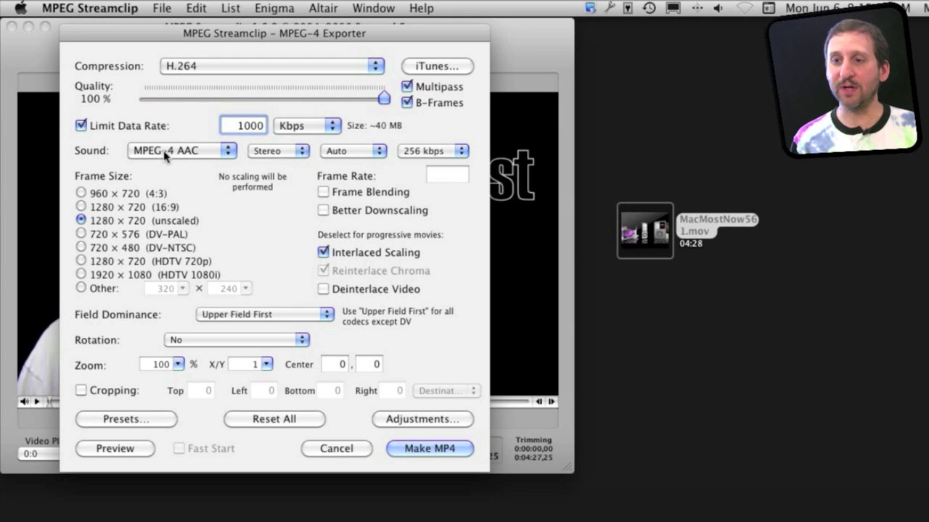
- Set the exported sound to Mono at 128 kbps
{"action": "left_click", "coordinate": [274, 155]}
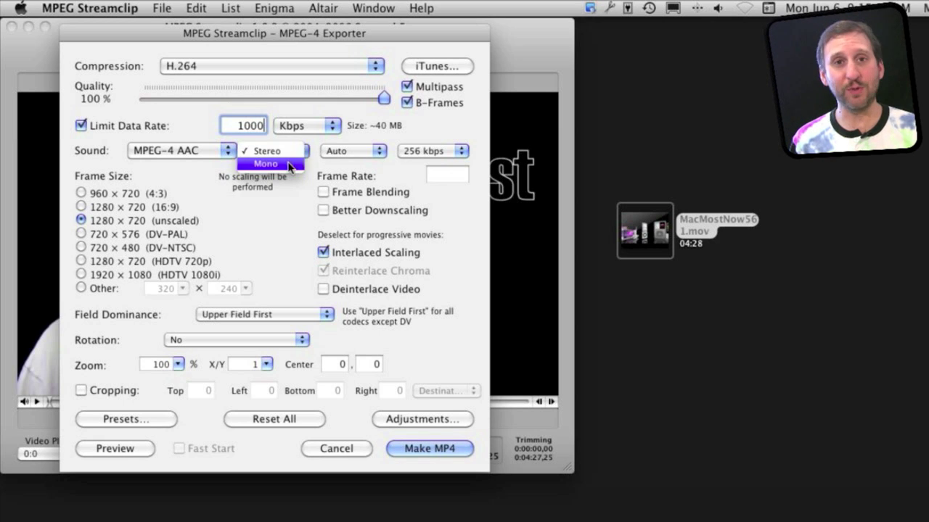
{"action": "left_click", "coordinate": [433, 154]}
{"action": "left_click", "coordinate": [432, 152]}
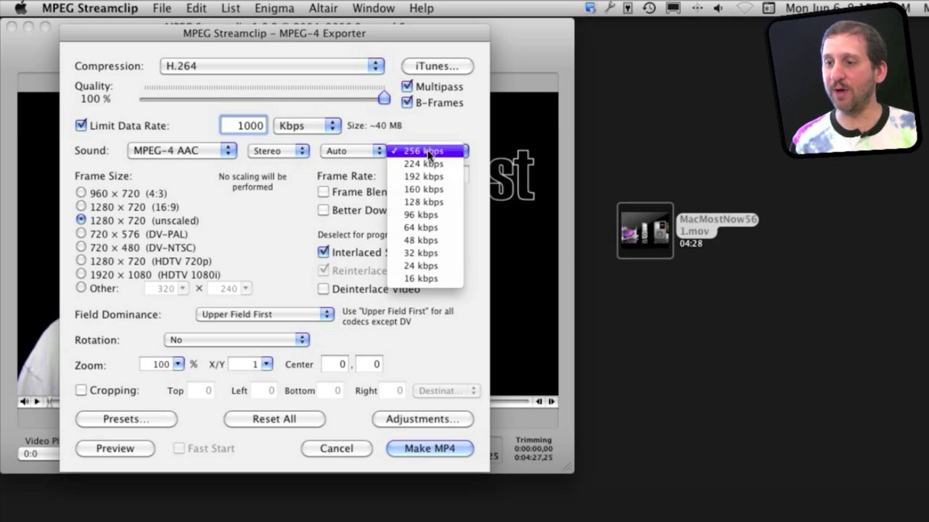
{"action": "left_click", "coordinate": [421, 202]}
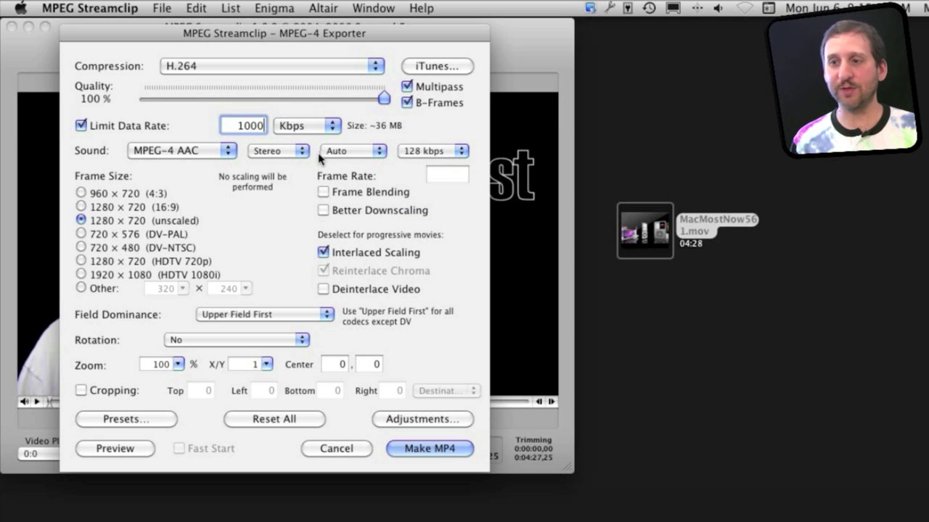
{"action": "left_click", "coordinate": [277, 152]}
{"action": "left_click", "coordinate": [269, 164]}
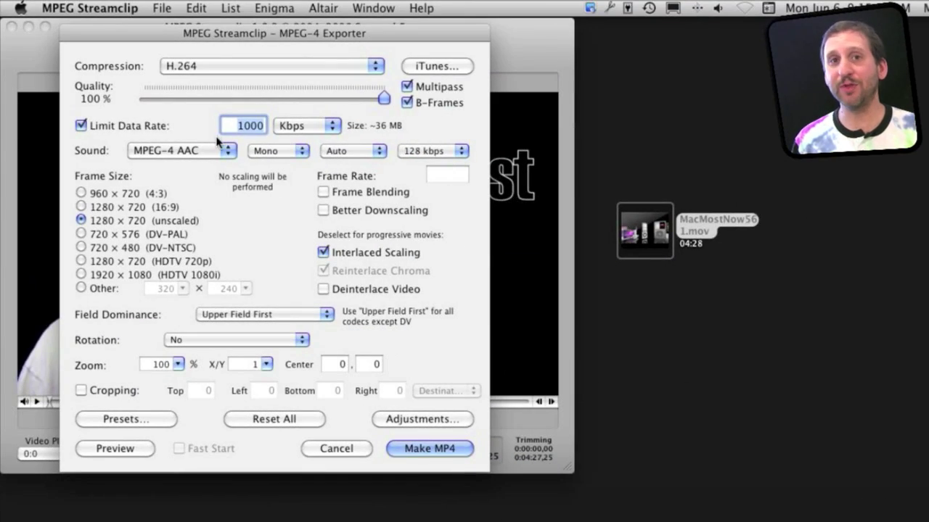
- Save the export as MacMostNow561.mp4 on the Desktop and let it finish
{"action": "left_click", "coordinate": [440, 449]}
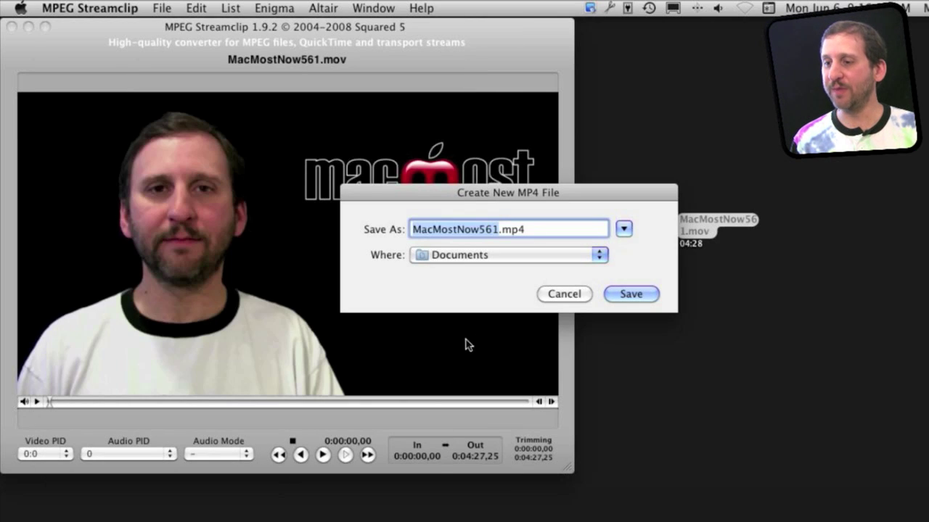
{"action": "key", "text": "super+d"}
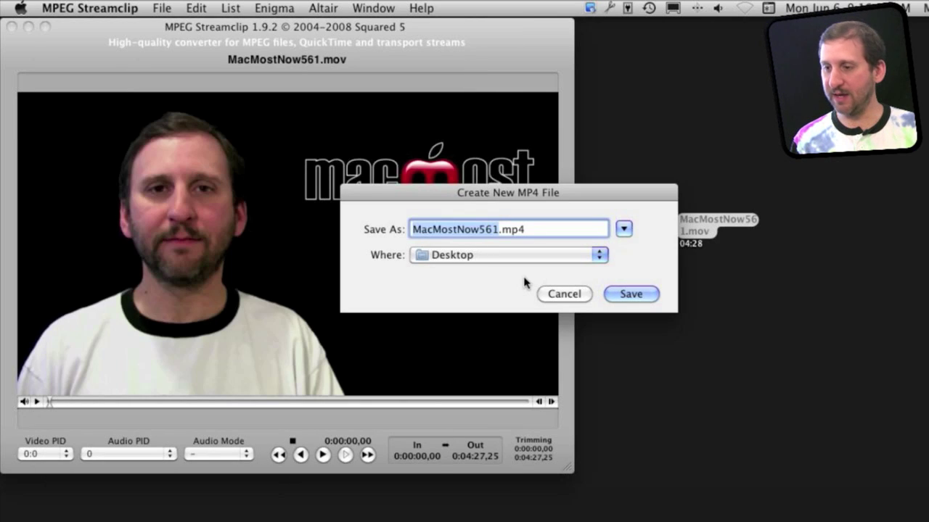
{"action": "left_click", "coordinate": [619, 295]}
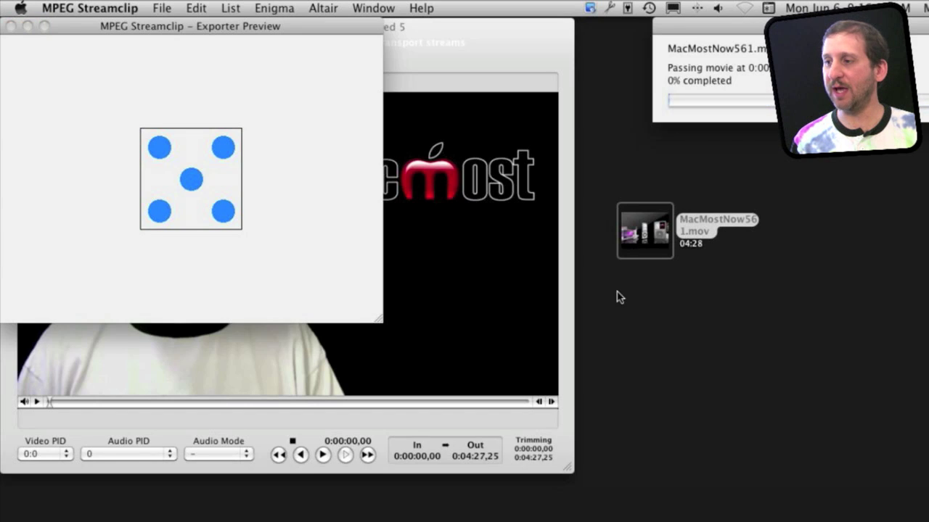
{"action": "left_click_drag", "start_coordinate": [768, 32], "coordinate": [175, 68]}
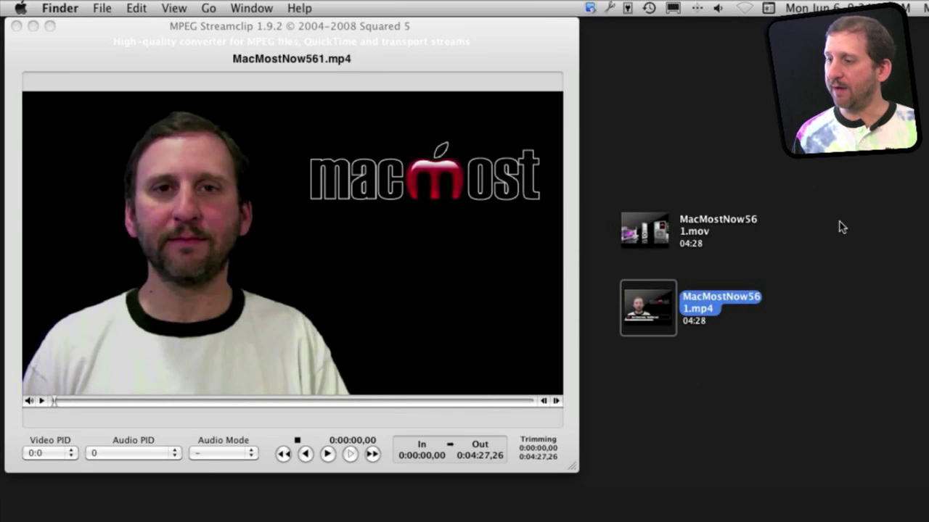
- View the original .mov's Get Info size of 139.1 MB
{"action": "left_click", "coordinate": [664, 225]}
{"action": "key", "text": "super+i"}
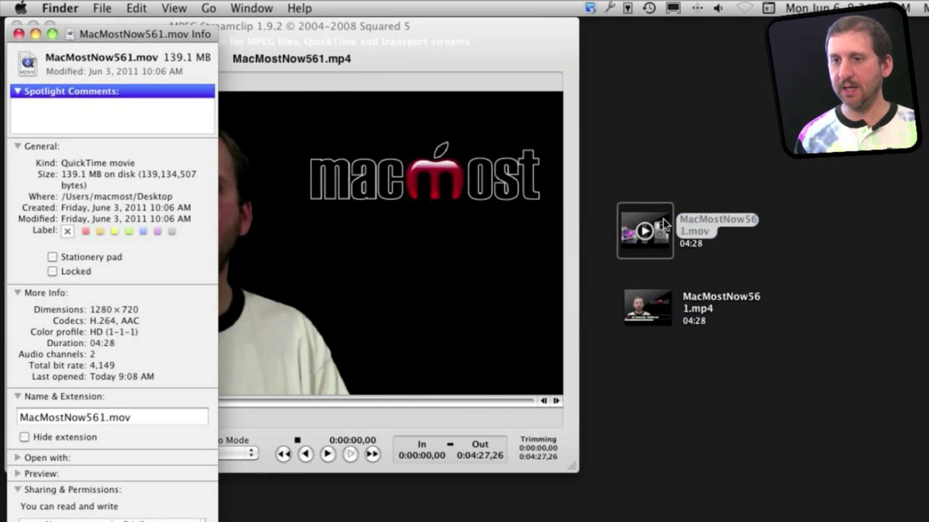
{"action": "key", "text": "super+w"}
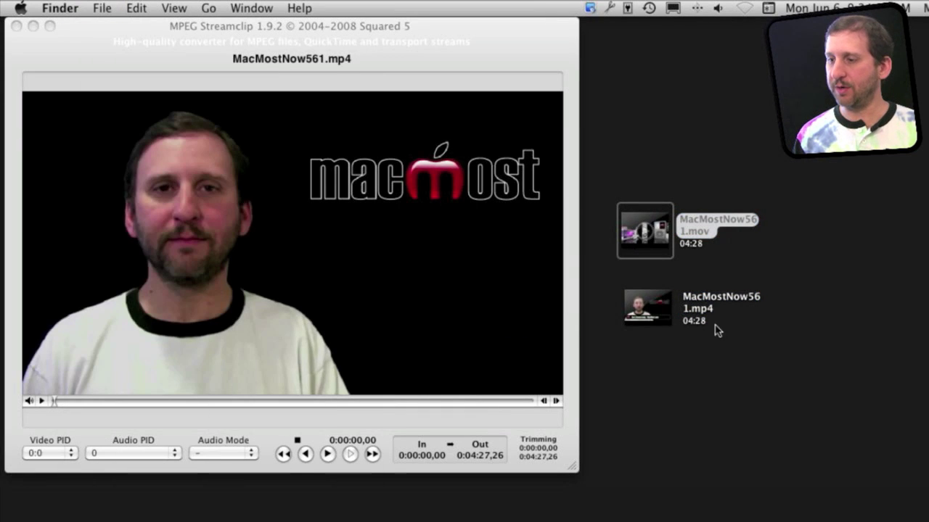
- Confirm the new MP4 is 36.6 MB, then open it in QuickTime Player
{"action": "left_click", "coordinate": [658, 296]}
{"action": "key", "text": "super+i"}
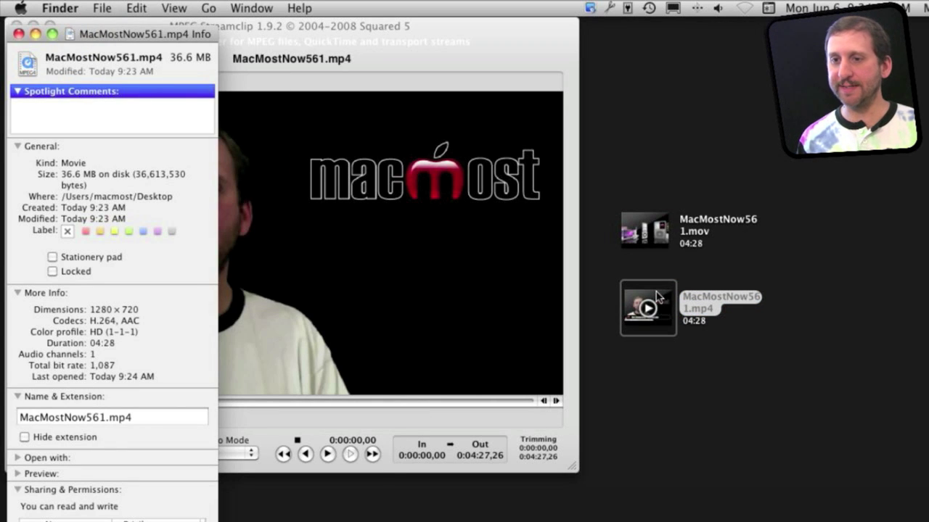
{"action": "key", "text": "super+w"}
{"action": "left_click_drag", "start_coordinate": [656, 297], "coordinate": [645, 358]}
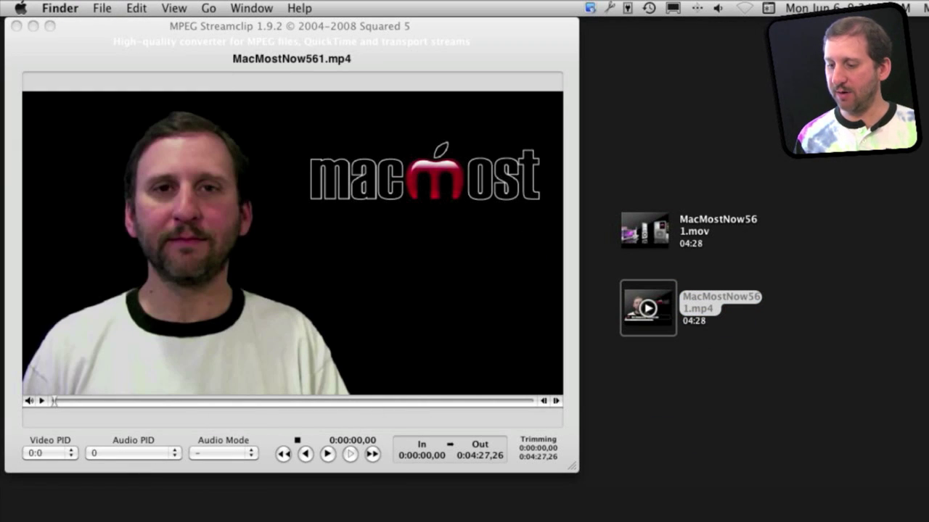
{"action": "double_click", "coordinate": [648, 307]}
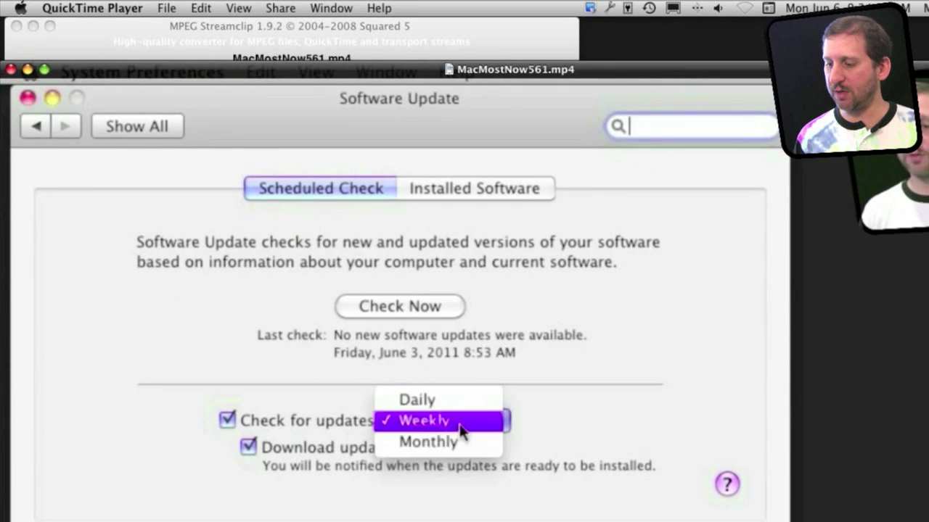
- Watch the MP4, then open the original .mov for comparison and close both
{"action": "left_click", "coordinate": [415, 399]}
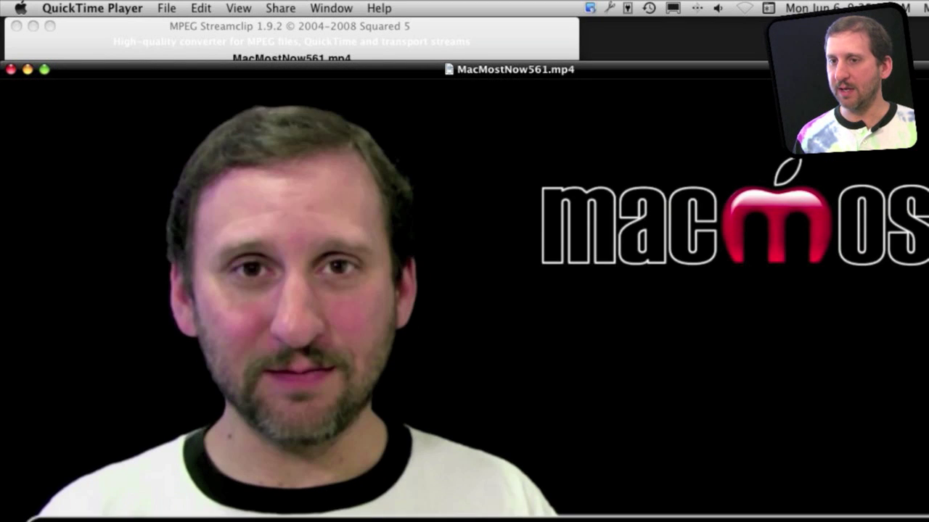
{"action": "key", "text": "super+w"}
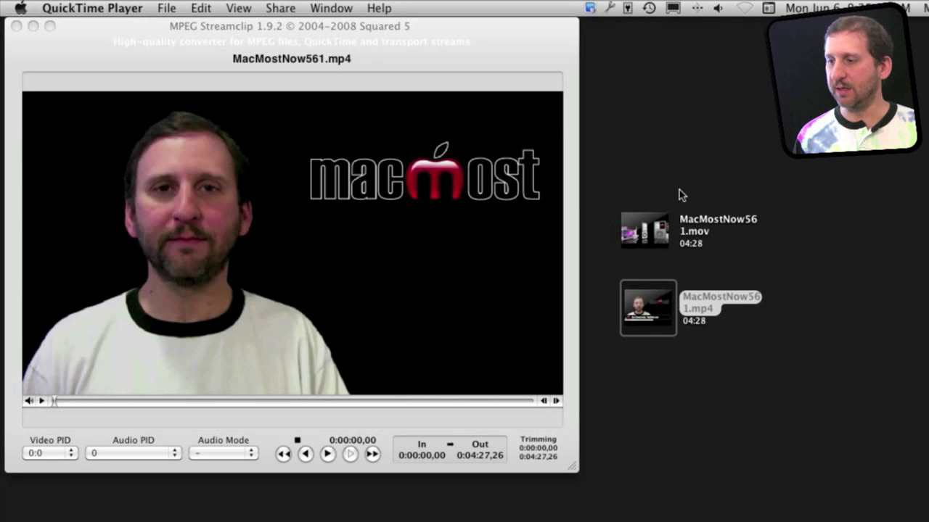
{"action": "left_click", "coordinate": [644, 230]}
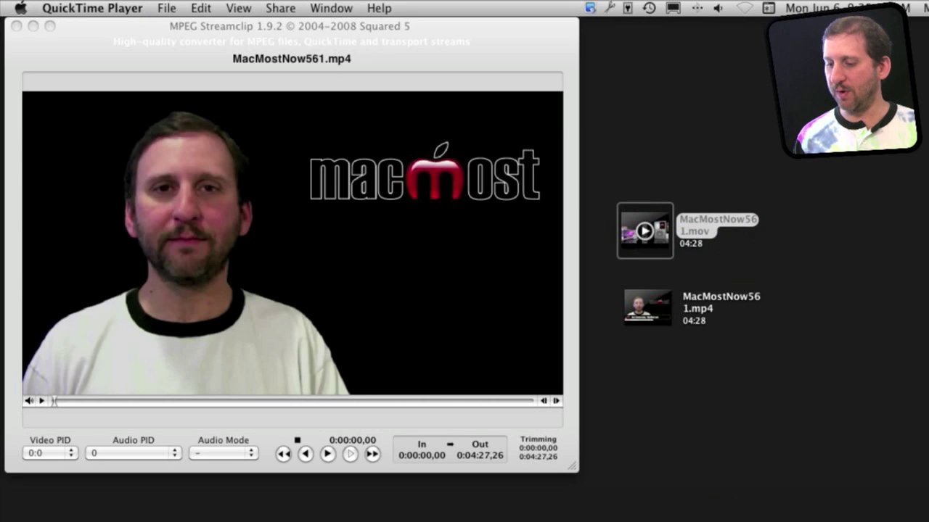
{"action": "double_click", "coordinate": [644, 230]}
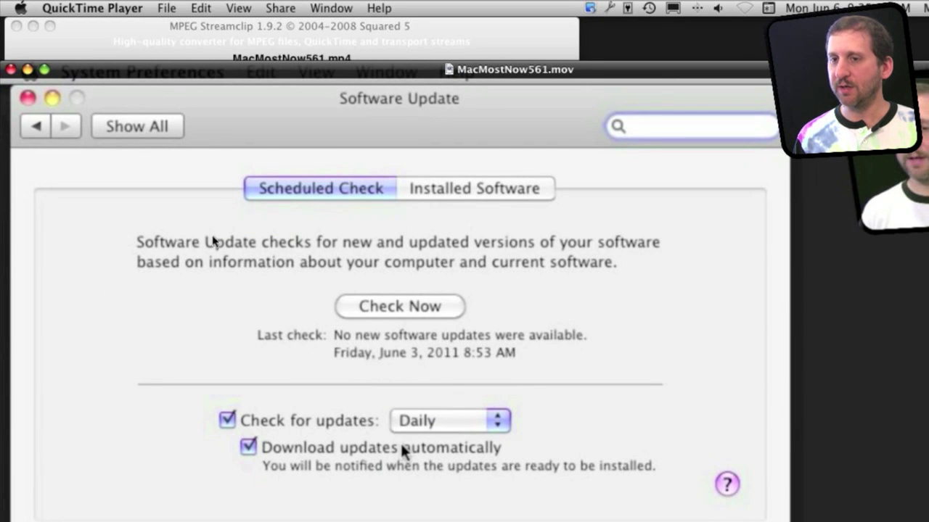
{"action": "left_click", "coordinate": [11, 69]}
{"action": "left_click", "coordinate": [650, 239]}
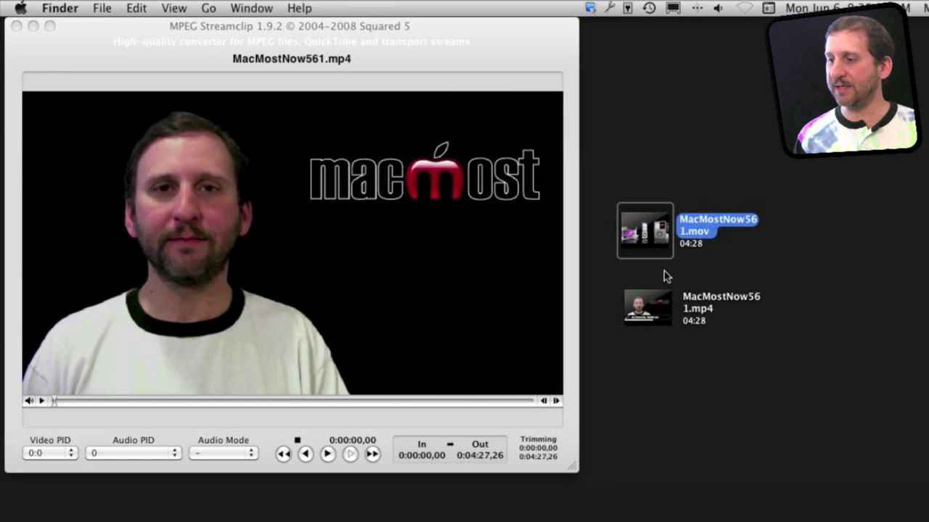